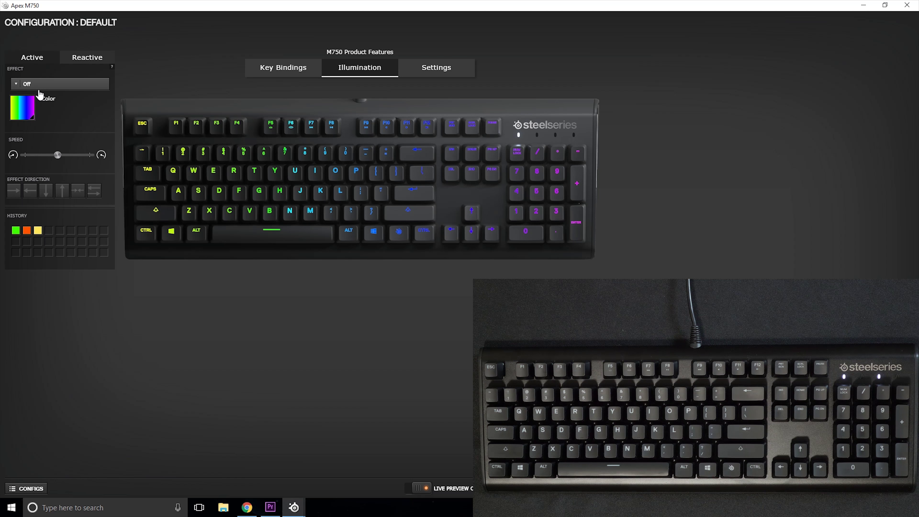
Apply the Static active effect to the keyboard and set its colour to blue.
{"action": "left_click", "coordinate": [40, 87]}
{"action": "left_click", "coordinate": [39, 110]}
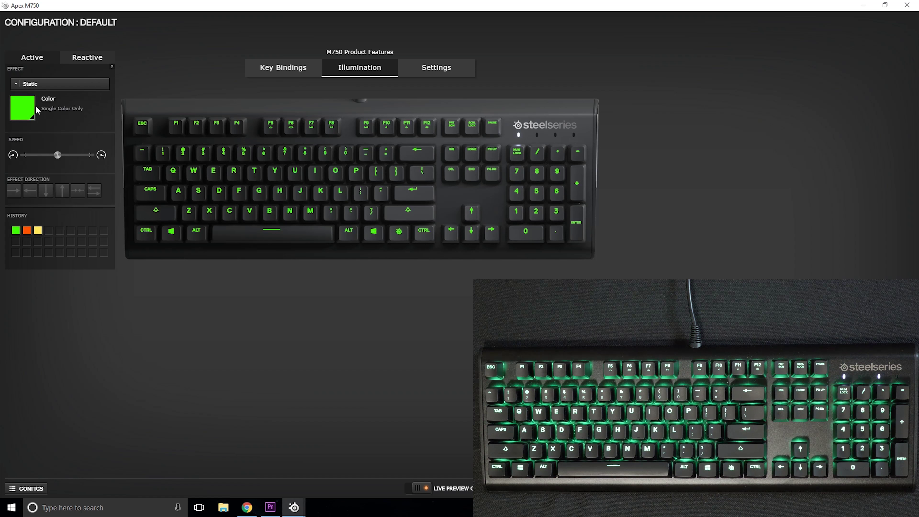
{"action": "left_click", "coordinate": [22, 114]}
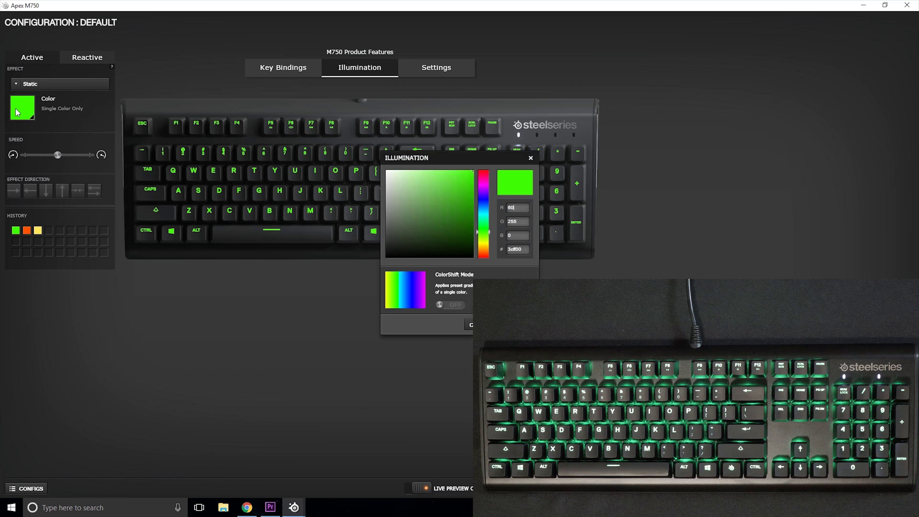
{"action": "left_click", "coordinate": [484, 201]}
{"action": "key", "text": "Return"}
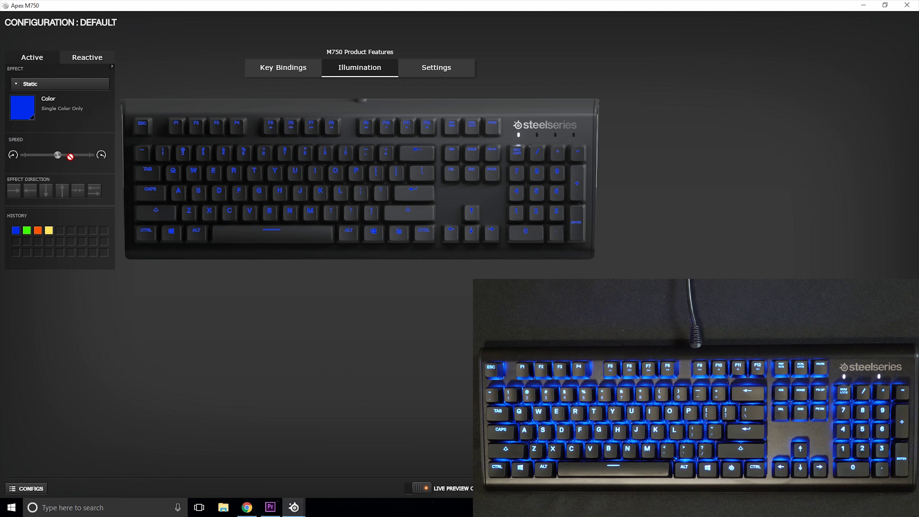
Try the Blocking, Firework, Rippling and Bubble active effects on the keyboard one after another.
{"action": "left_click", "coordinate": [59, 84]}
{"action": "left_click", "coordinate": [54, 150]}
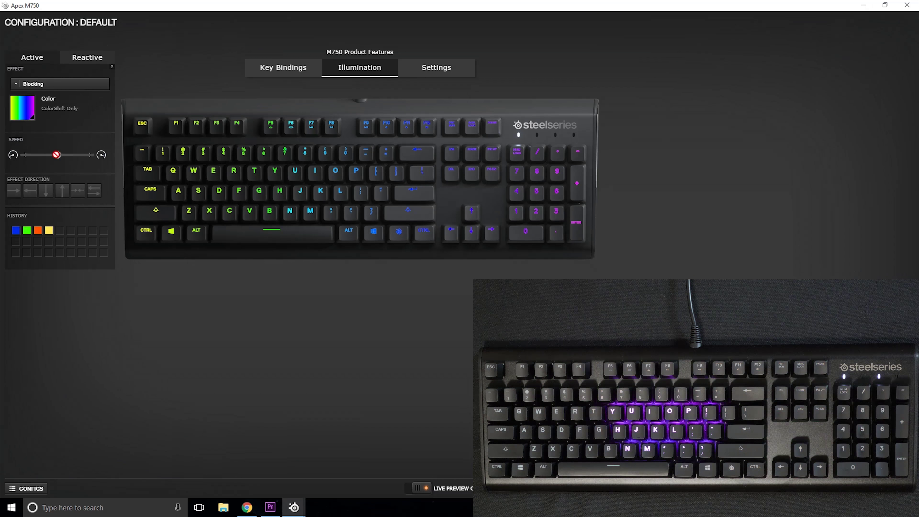
{"action": "left_click", "coordinate": [62, 86]}
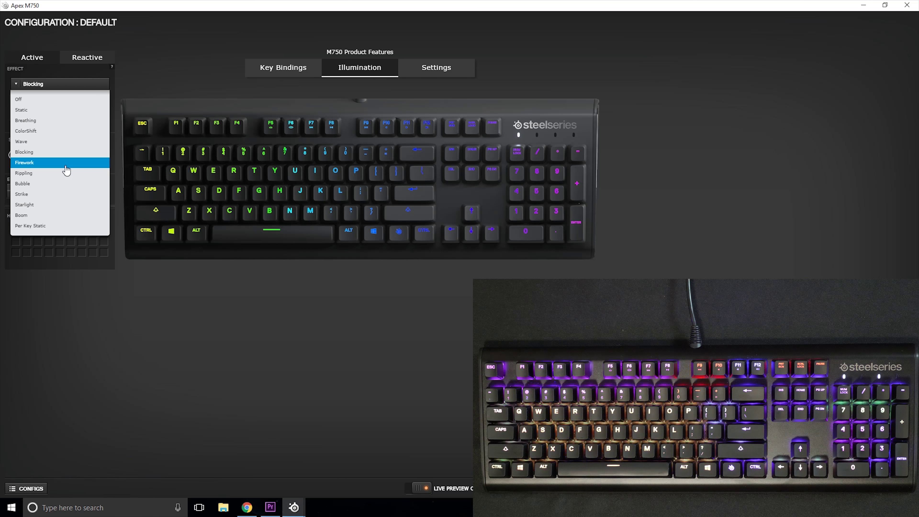
{"action": "left_click", "coordinate": [66, 165]}
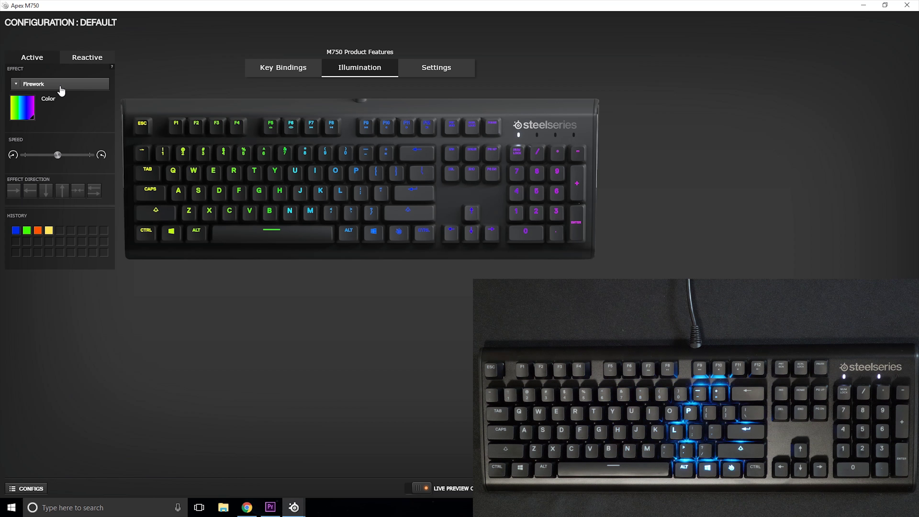
{"action": "left_click", "coordinate": [61, 88]}
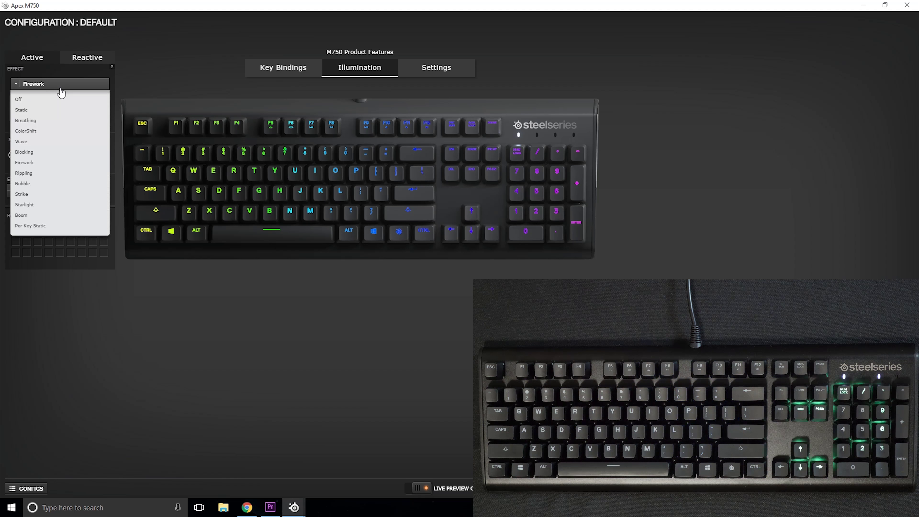
{"action": "left_click", "coordinate": [39, 176]}
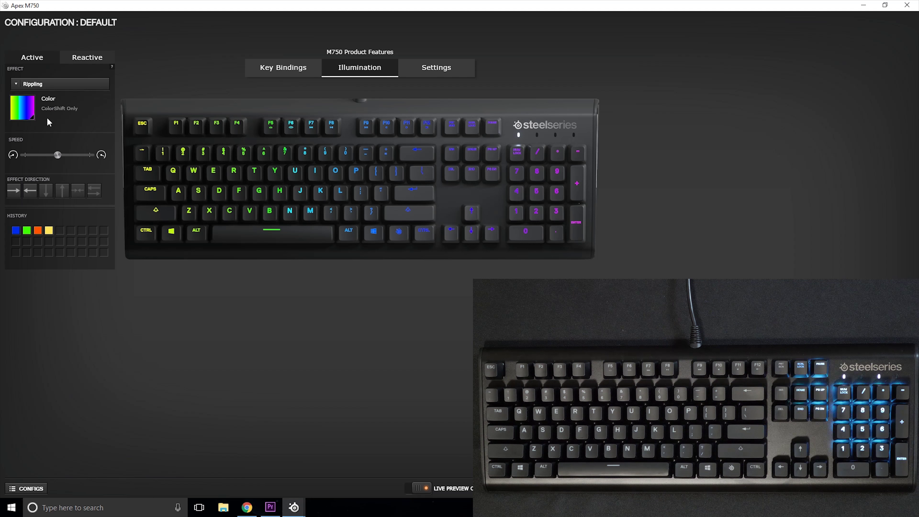
{"action": "left_click", "coordinate": [49, 89]}
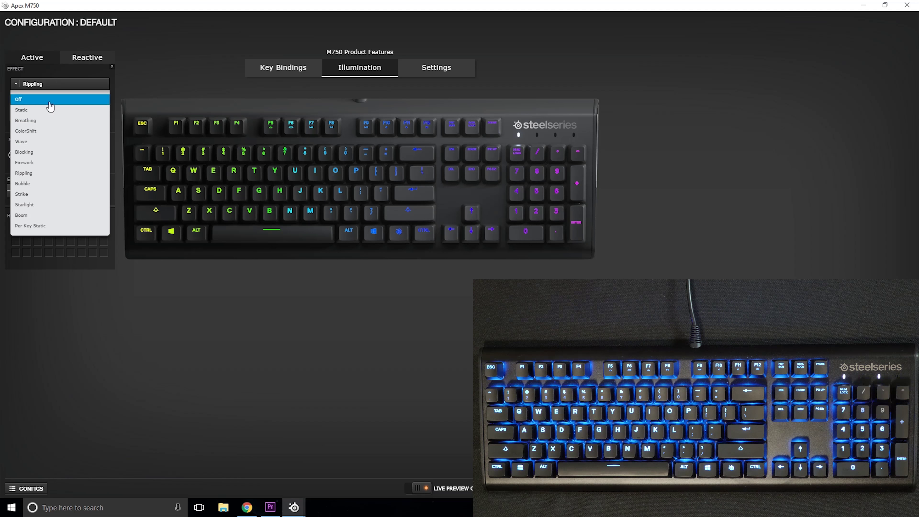
{"action": "left_click", "coordinate": [47, 184]}
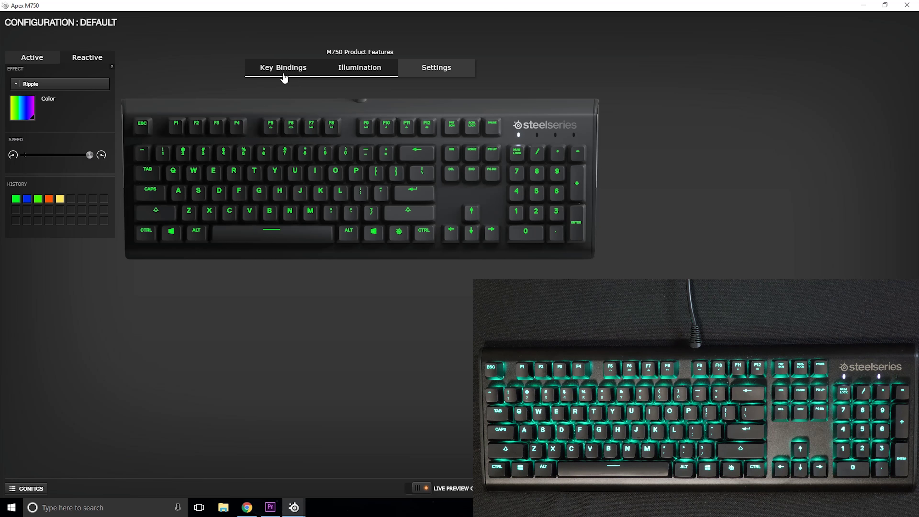
Look through all the keyboard's key bindings and open the assignment options for the F9 key.
{"action": "left_click", "coordinate": [288, 74]}
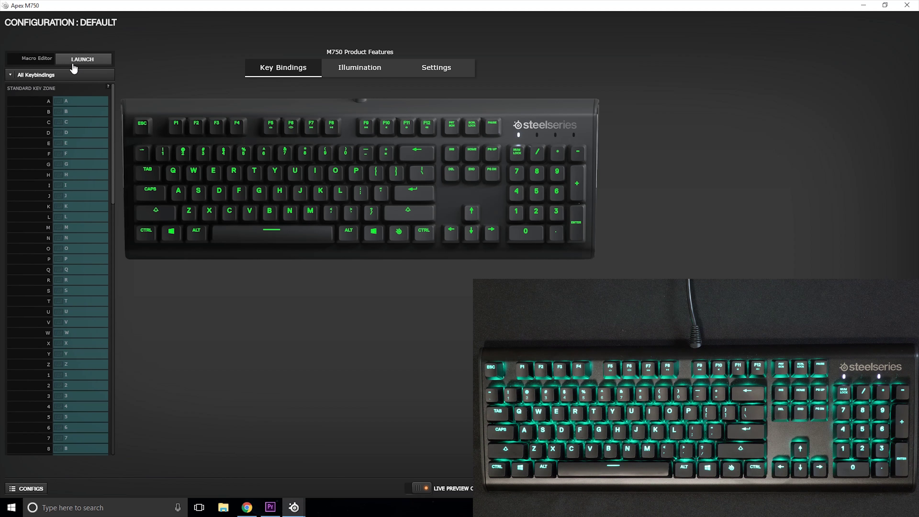
{"action": "scroll", "coordinate": [83, 161], "scroll_direction": "down", "scroll_amount": 5}
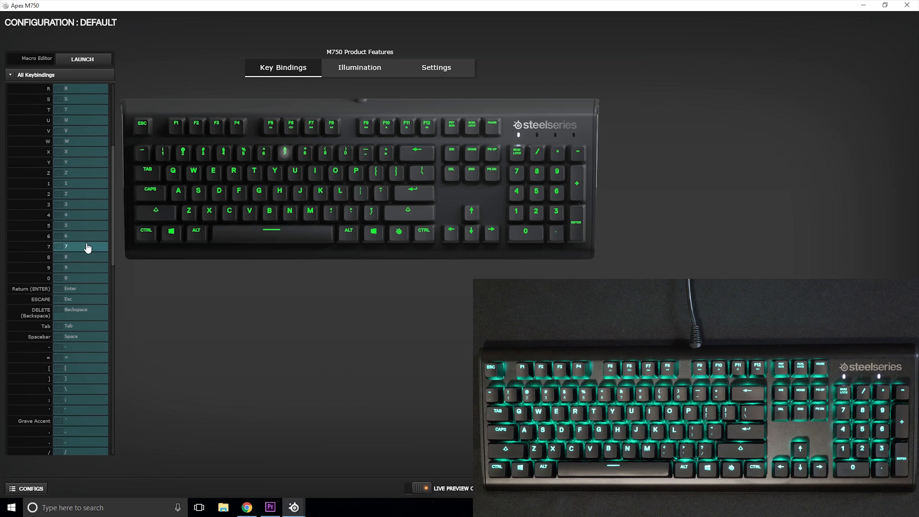
{"action": "scroll", "coordinate": [83, 228], "scroll_direction": "down", "scroll_amount": 15}
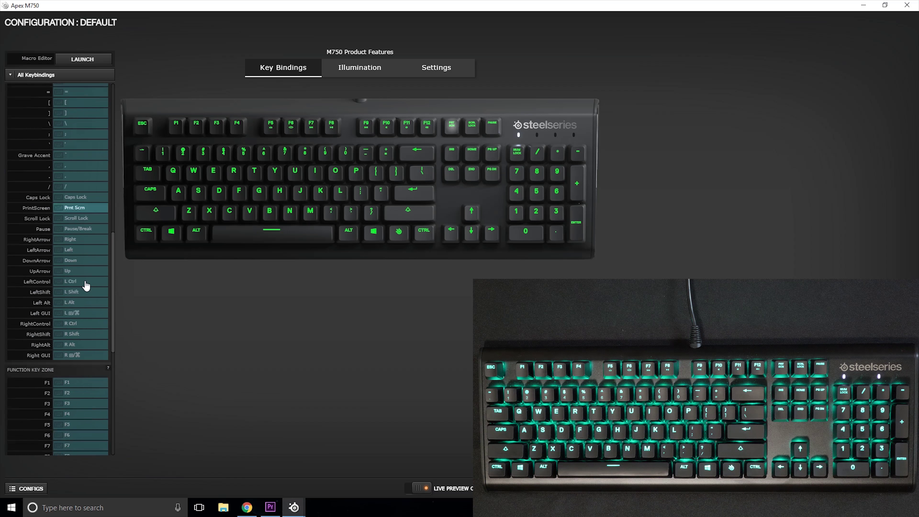
{"action": "scroll", "coordinate": [95, 260], "scroll_direction": "down", "scroll_amount": 5}
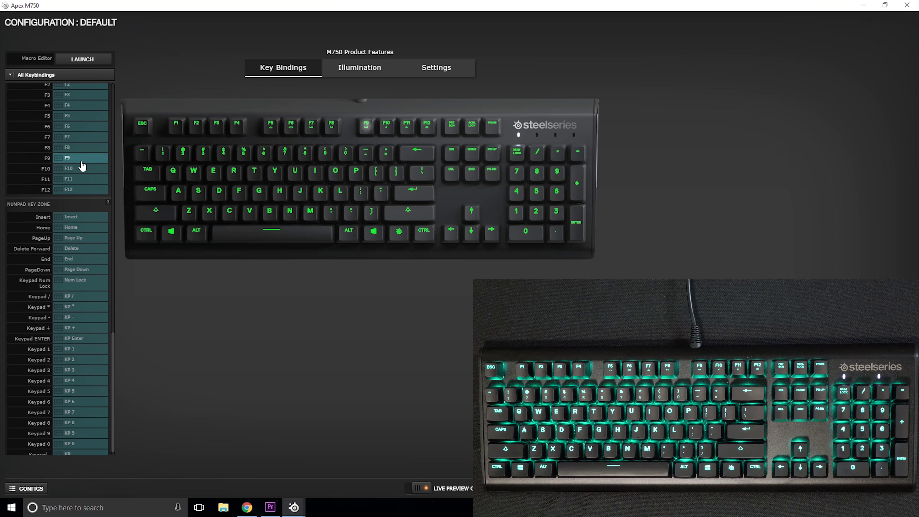
{"action": "left_click", "coordinate": [81, 161]}
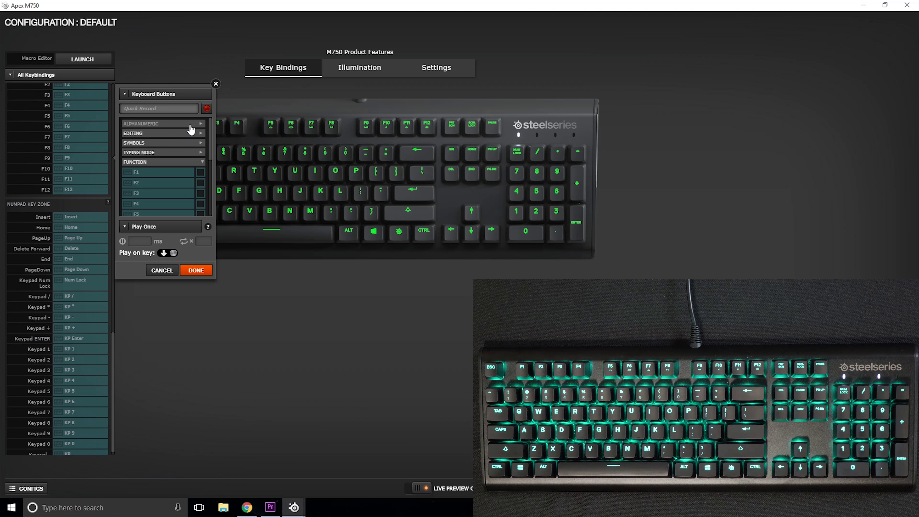
{"action": "left_click", "coordinate": [426, 75]}
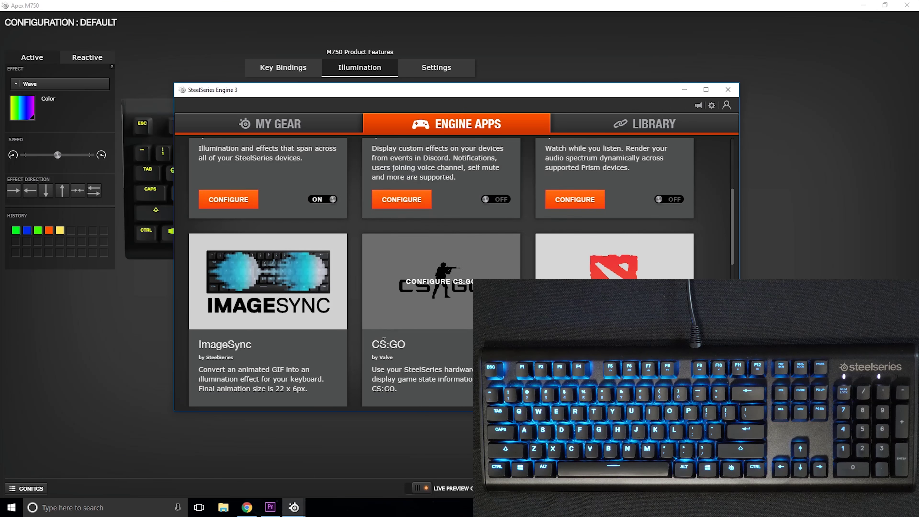
Browse the list of Engine Apps in SteelSeries Engine 3, including the game integrations.
{"action": "scroll", "coordinate": [380, 354], "scroll_direction": "down", "scroll_amount": 3}
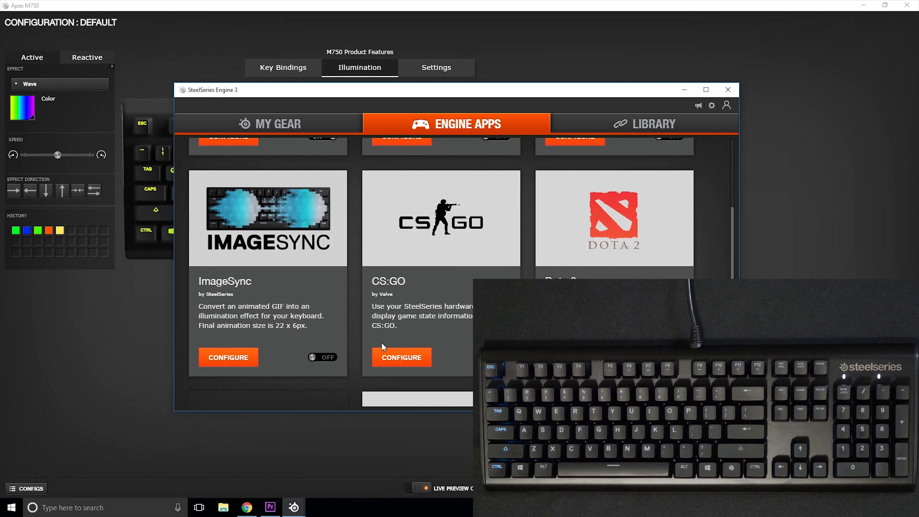
{"action": "scroll", "coordinate": [381, 354], "scroll_direction": "down", "scroll_amount": 5}
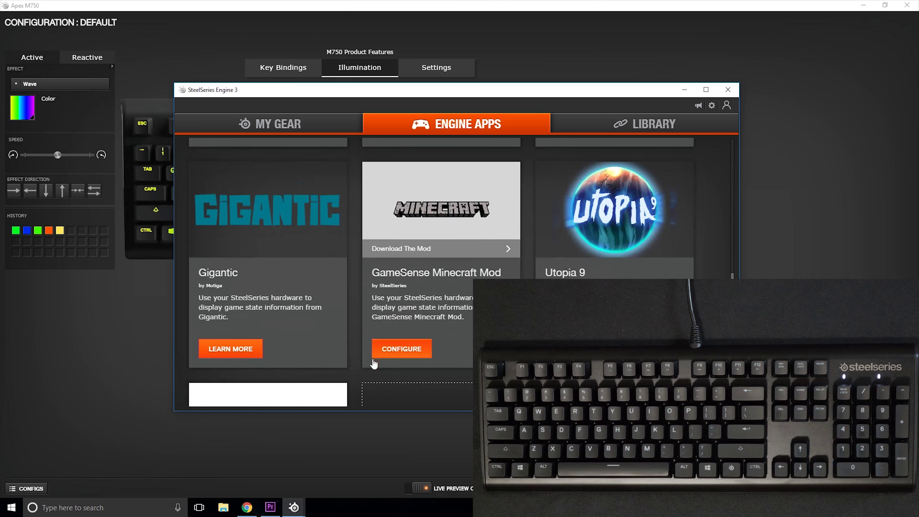
{"action": "scroll", "coordinate": [371, 361], "scroll_direction": "down", "scroll_amount": 3}
{"action": "scroll", "coordinate": [370, 366], "scroll_direction": "up", "scroll_amount": 6}
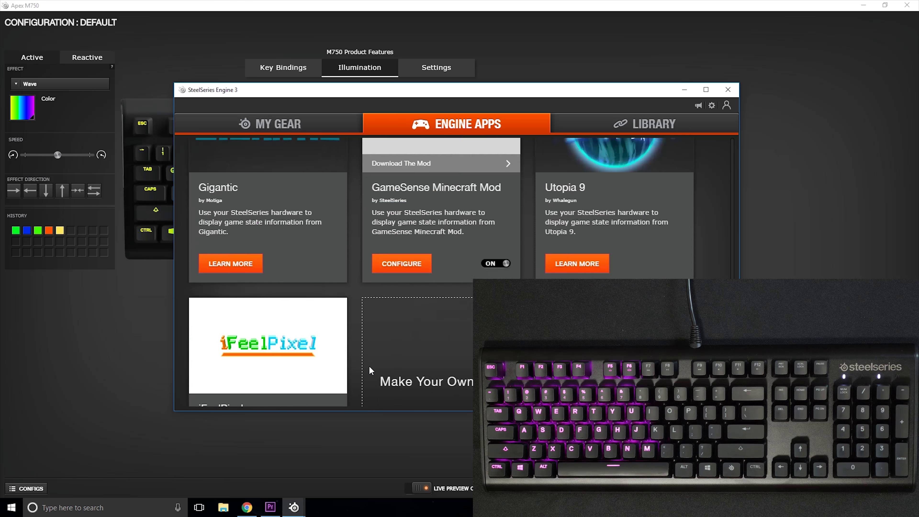
{"action": "scroll", "coordinate": [369, 367], "scroll_direction": "up", "scroll_amount": 5}
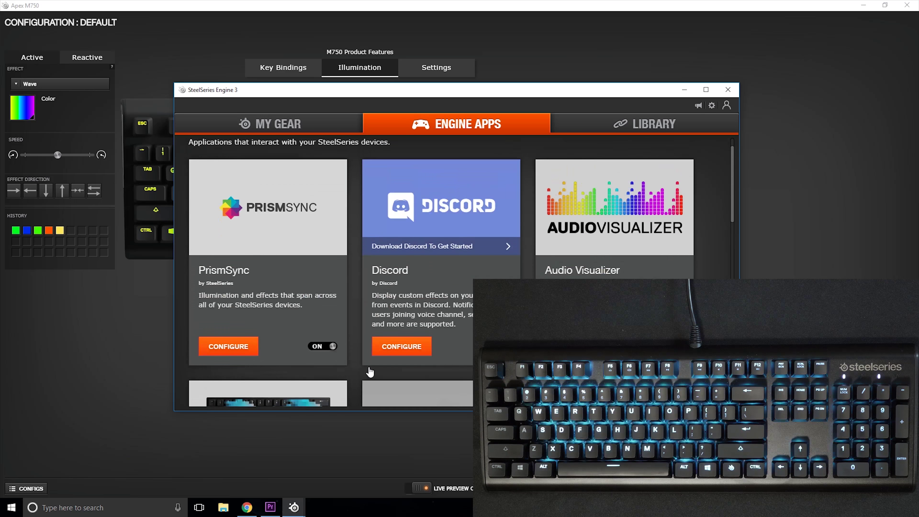
{"action": "scroll", "coordinate": [281, 293], "scroll_direction": "down", "scroll_amount": 1}
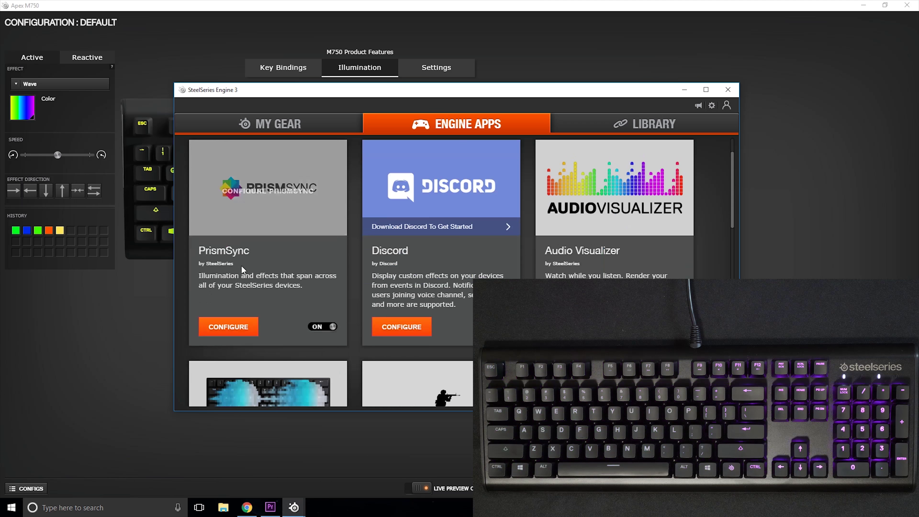
Examine the PrismSync configuration with its effect and device options, and return to the Engine Apps list.
{"action": "left_click", "coordinate": [243, 330]}
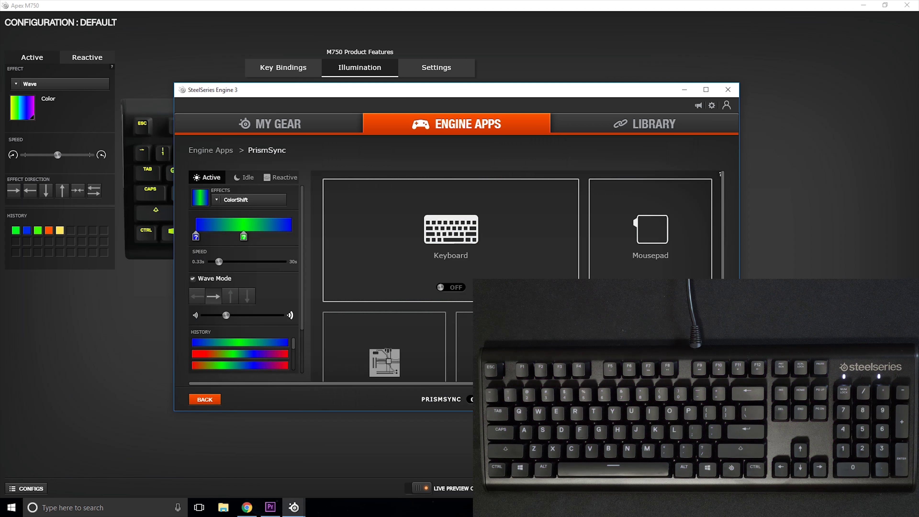
{"action": "scroll", "coordinate": [449, 276], "scroll_direction": "down", "scroll_amount": 1}
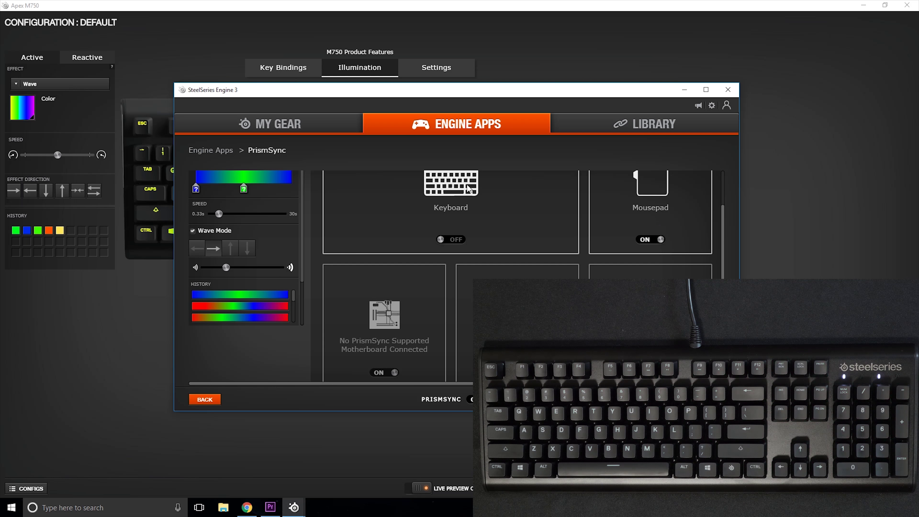
{"action": "left_click", "coordinate": [204, 399]}
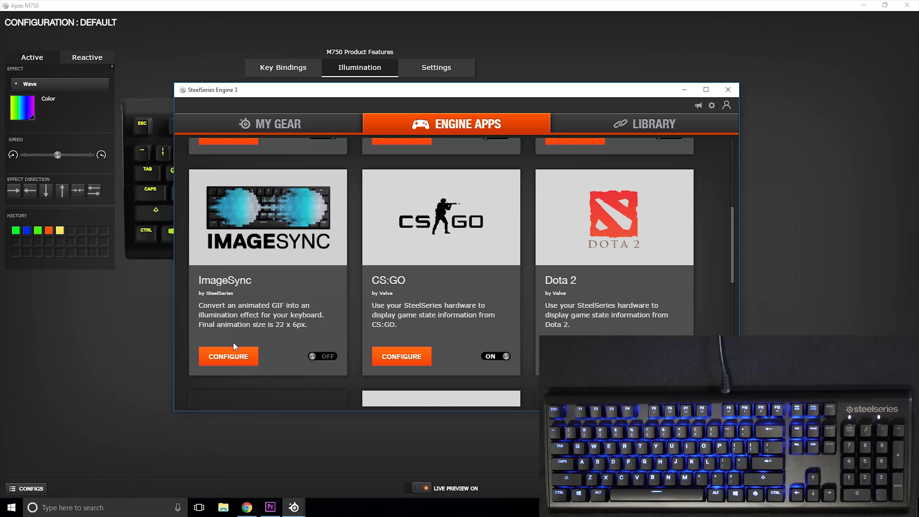
Open the ImageSync configuration and load the second preset, the mostly black animation, with ImageSync turned on.
{"action": "left_click", "coordinate": [231, 356]}
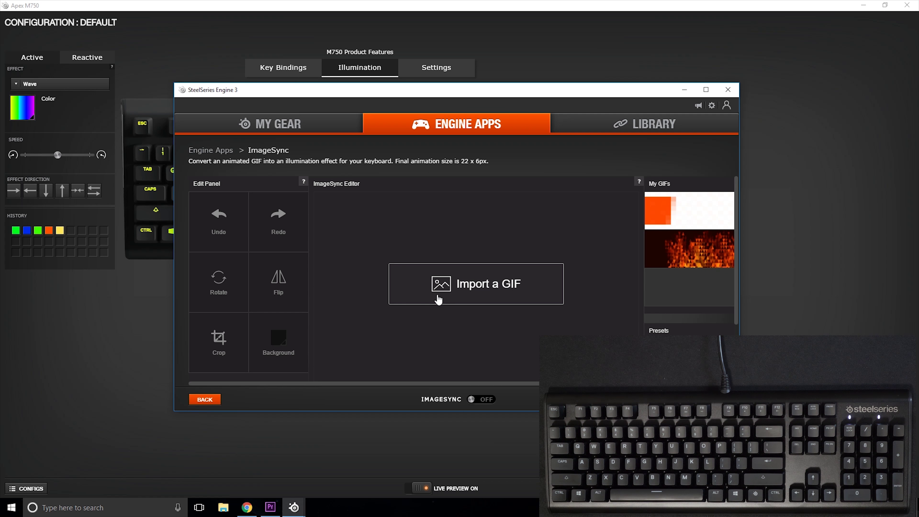
{"action": "scroll", "coordinate": [641, 273], "scroll_direction": "down", "scroll_amount": 1}
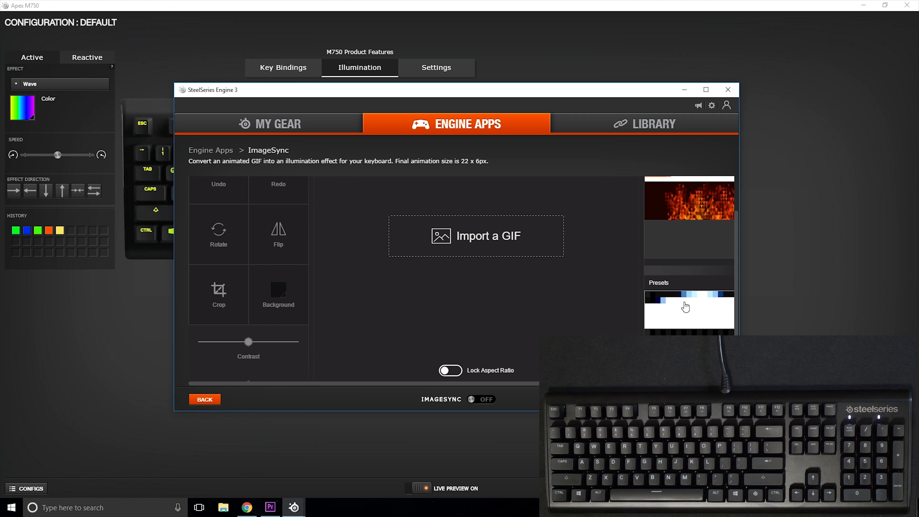
{"action": "left_click", "coordinate": [689, 329]}
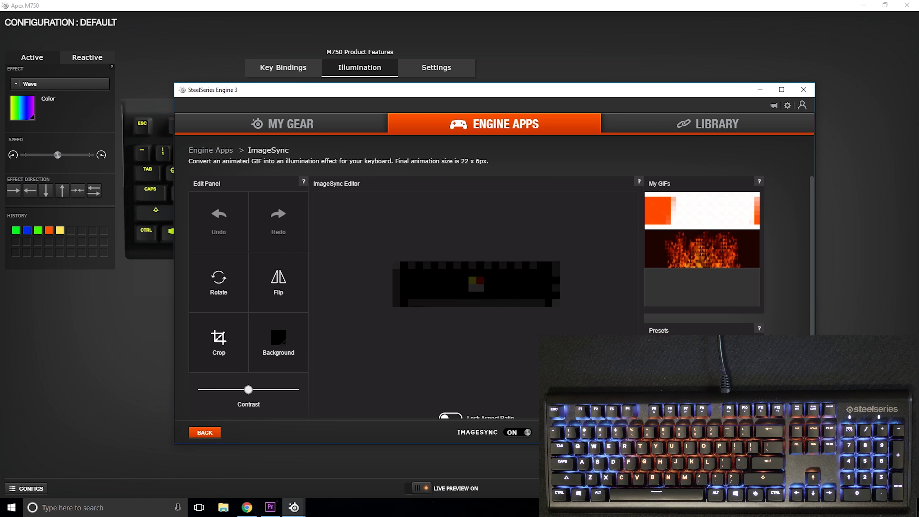
Load the white-and-blue preset into the ImageSync editor and add it to My GIFs.
{"action": "scroll", "coordinate": [485, 394], "scroll_direction": "down", "scroll_amount": 1}
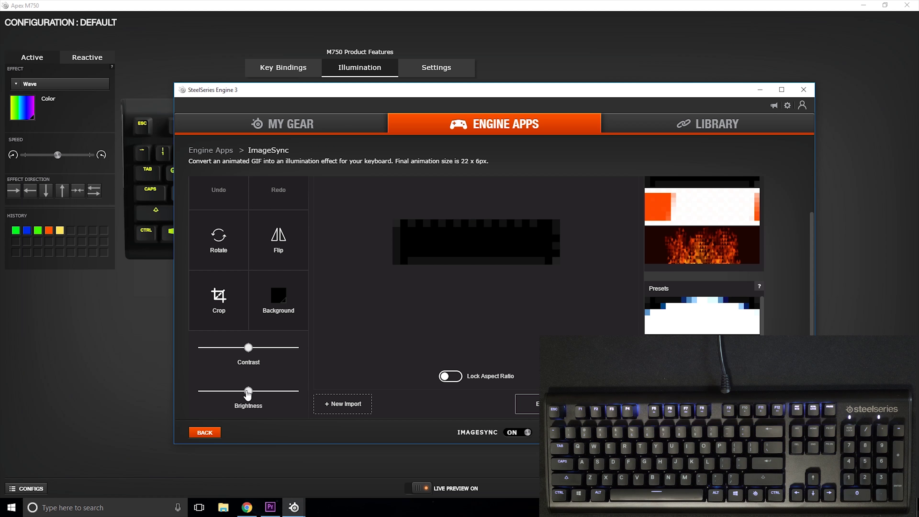
{"action": "left_click", "coordinate": [343, 404]}
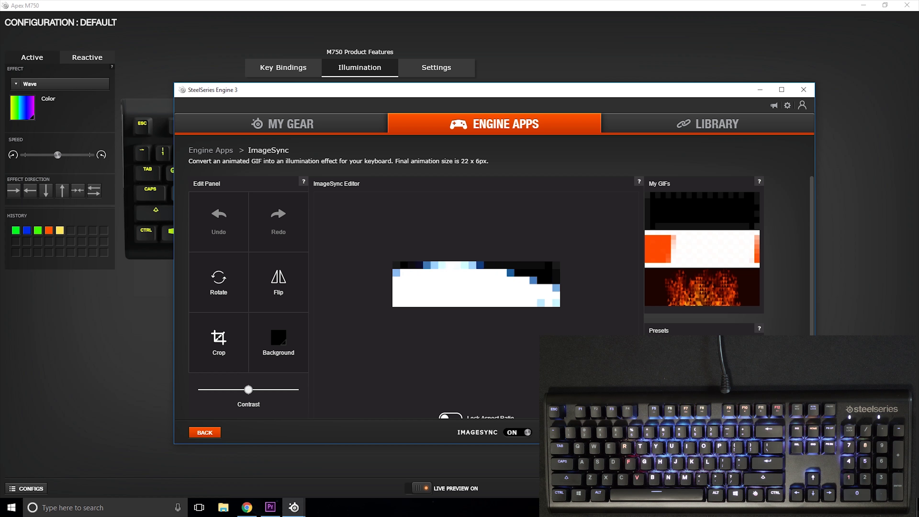
{"action": "scroll", "coordinate": [494, 290], "scroll_direction": "down", "scroll_amount": 1}
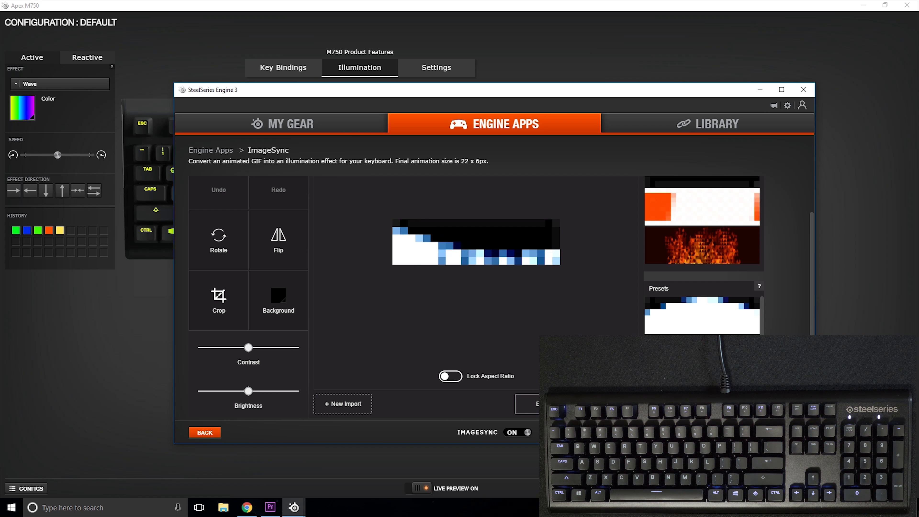
{"action": "scroll", "coordinate": [703, 225], "scroll_direction": "up", "scroll_amount": 1}
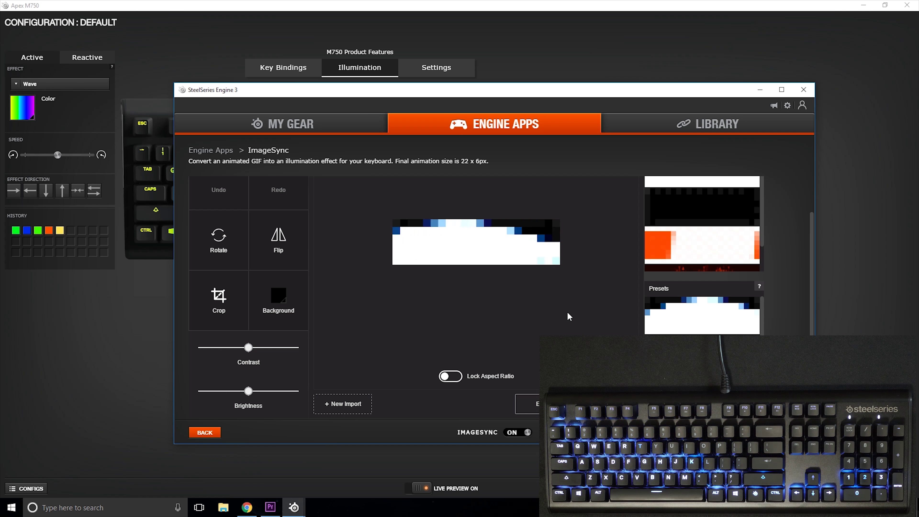
Increase the contrast of the white-and-blue animation in the ImageSync editor.
{"action": "scroll", "coordinate": [369, 344], "scroll_direction": "up", "scroll_amount": 1}
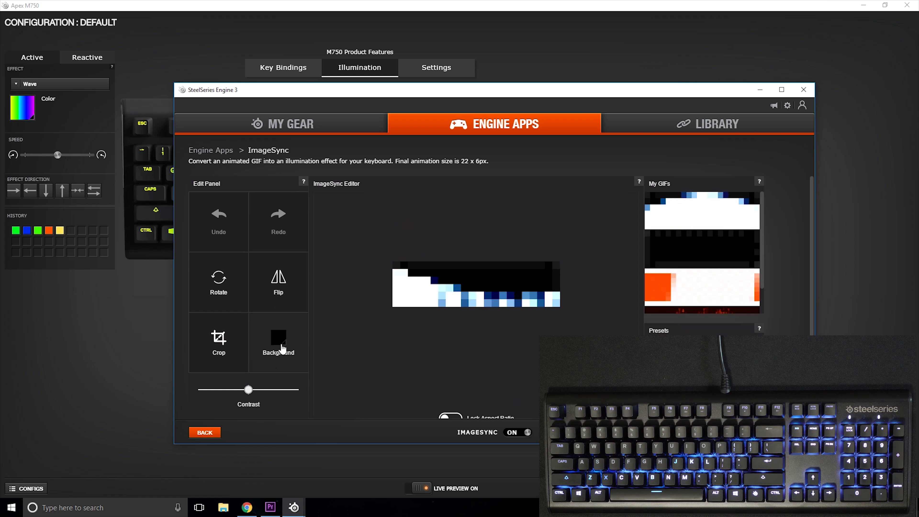
{"action": "left_click_drag", "start_coordinate": [249, 389], "coordinate": [280, 389]}
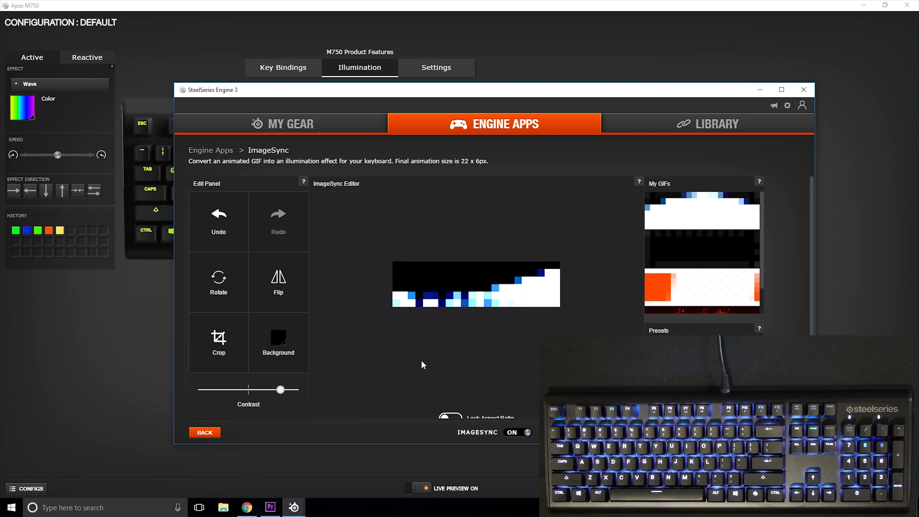